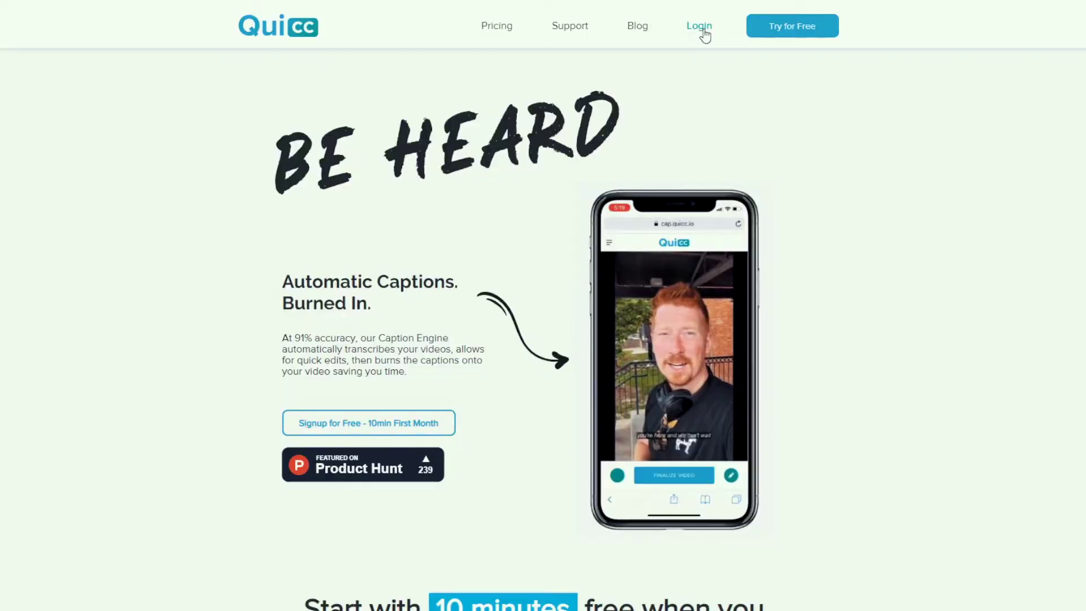
# - Log in to Quicc and open CharismaticOnCamera.mp4 for caption editing
pyautogui.click(703, 34)
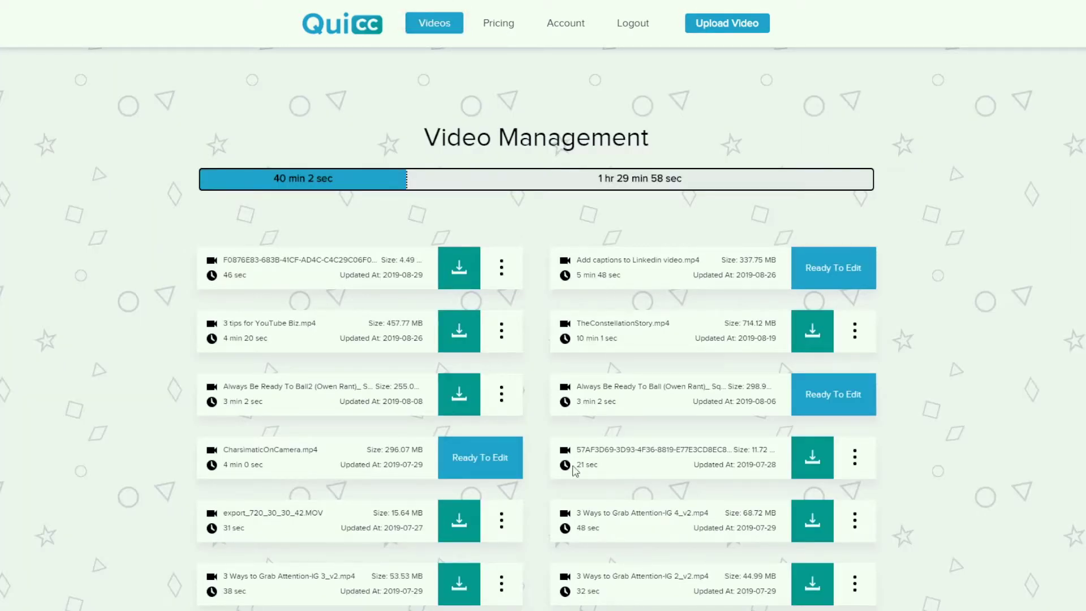
pyautogui.click(481, 470)
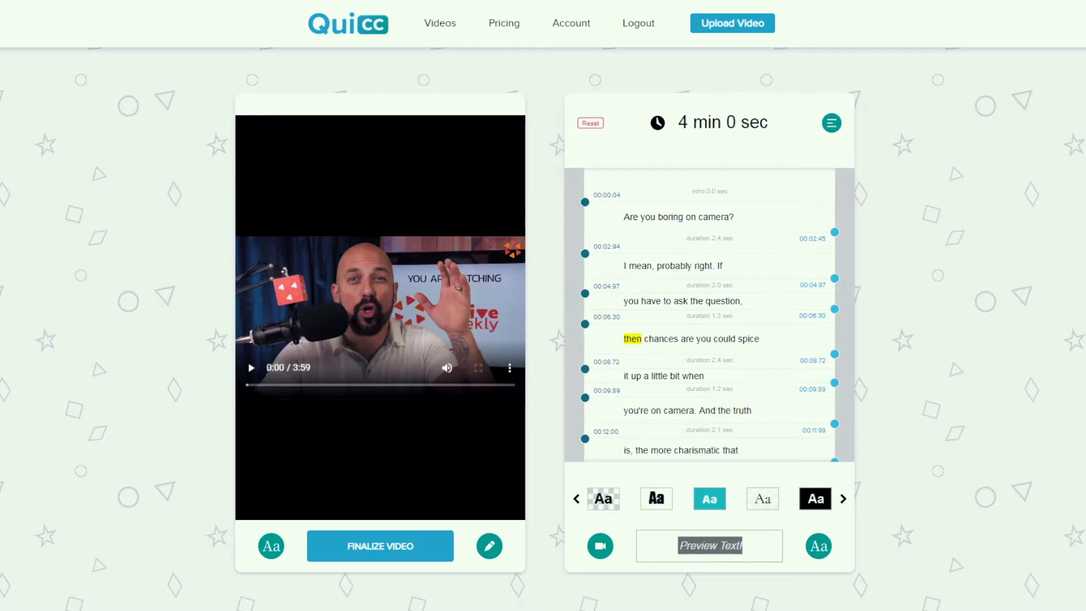
pyautogui.click(832, 122)
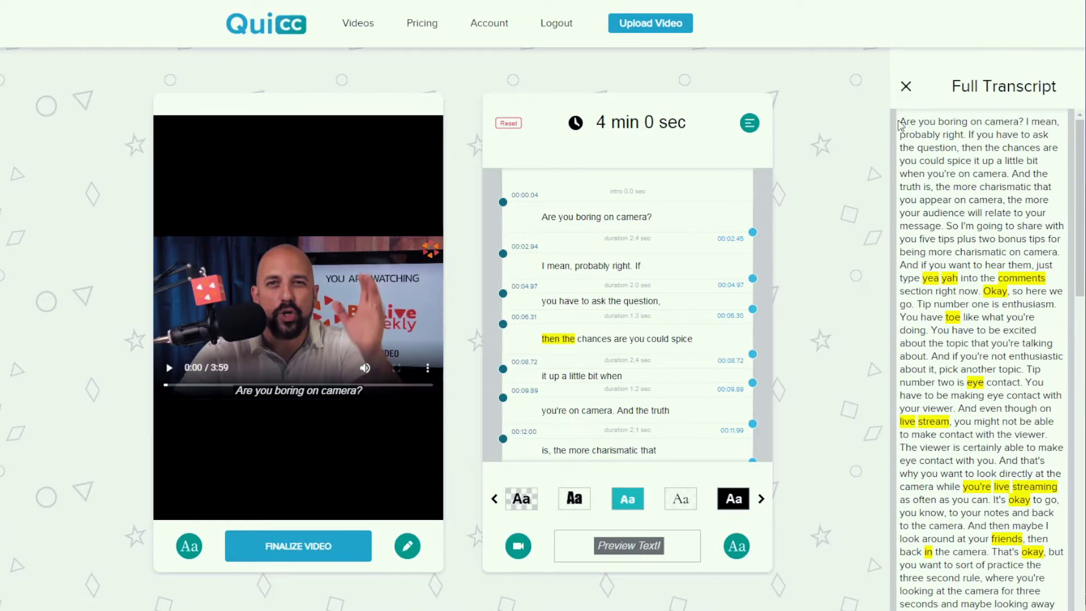
pyautogui.moveTo(904, 120); pyautogui.dragTo(939, 153)
pyautogui.moveTo(903, 120); pyautogui.dragTo(991, 86)
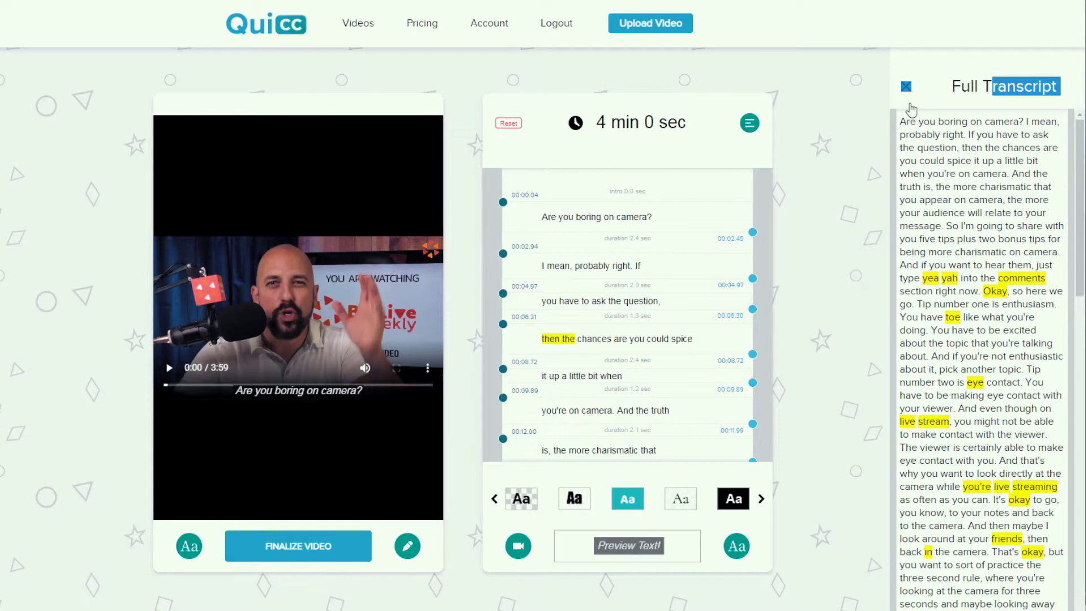
pyautogui.click(905, 86)
pyautogui.click(168, 368)
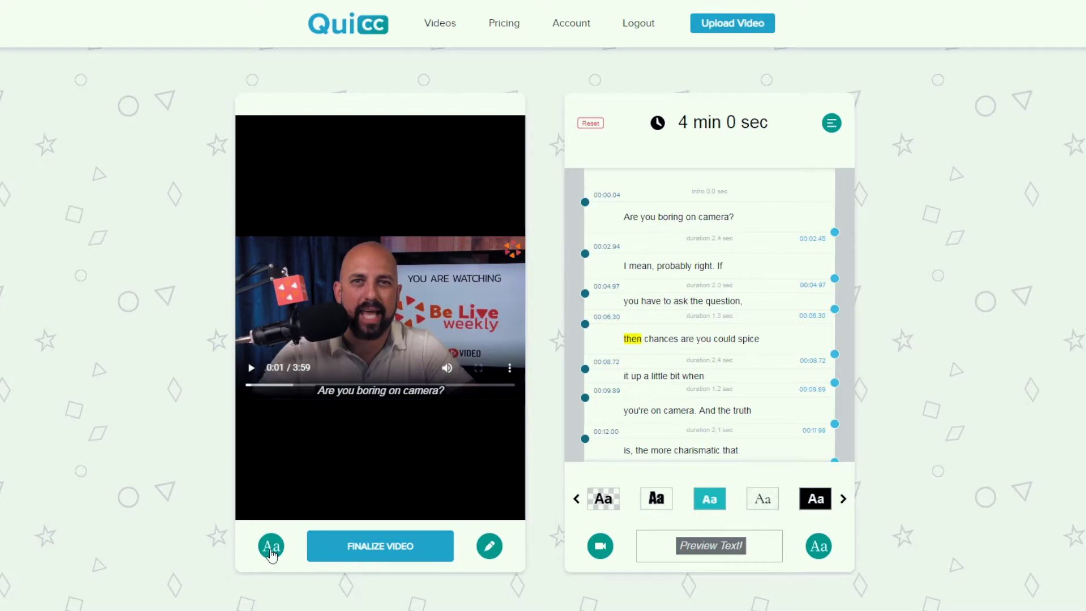
# - Page through the caption style presets and apply the size 30 Arial white text with red outline
pyautogui.click(271, 548)
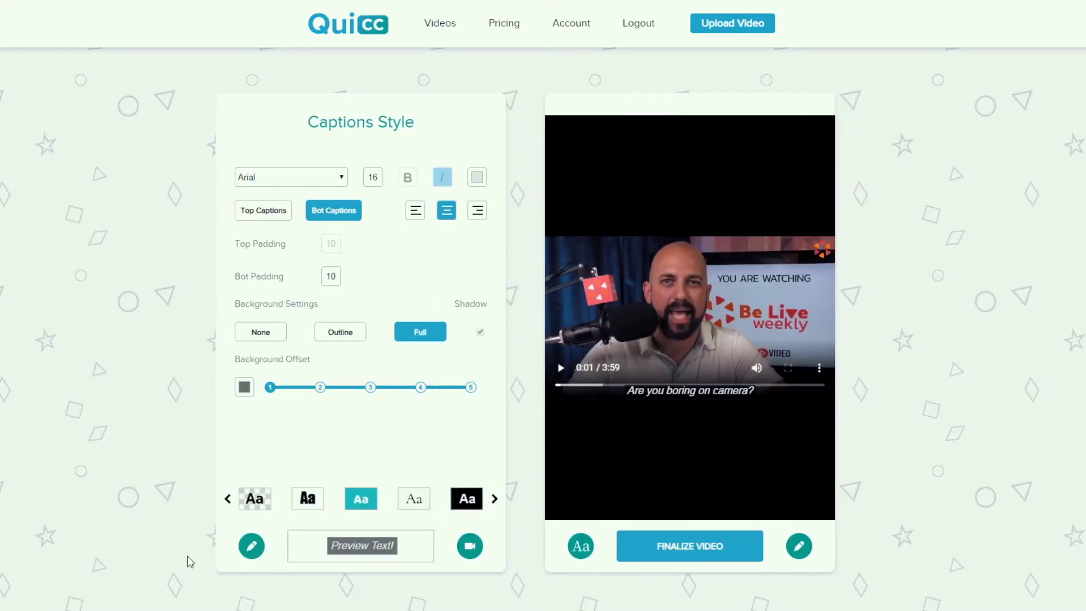
pyautogui.click(494, 501)
pyautogui.click(495, 502)
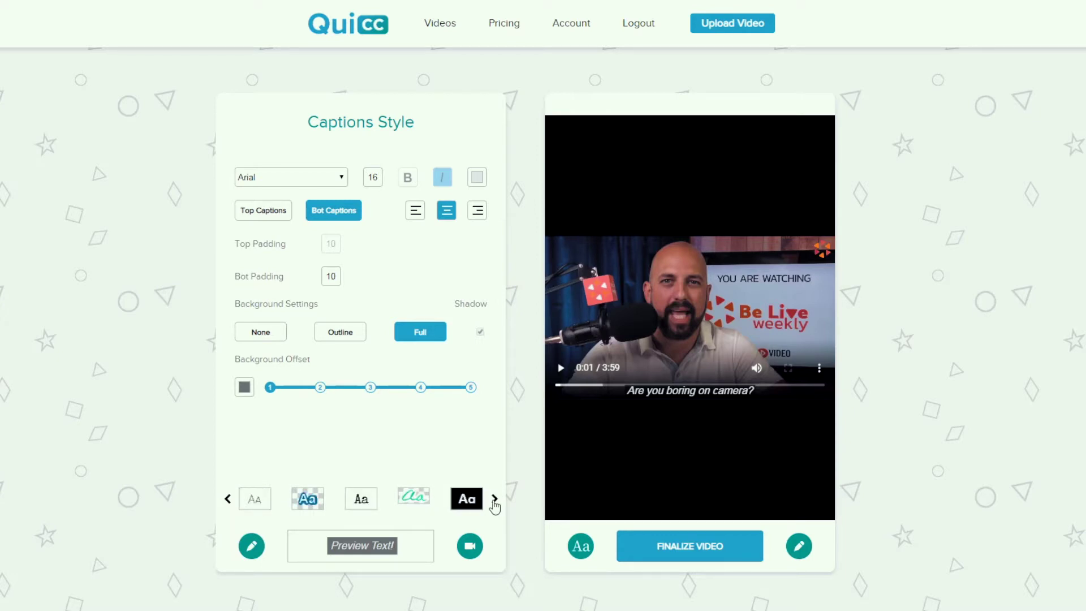
pyautogui.click(495, 500)
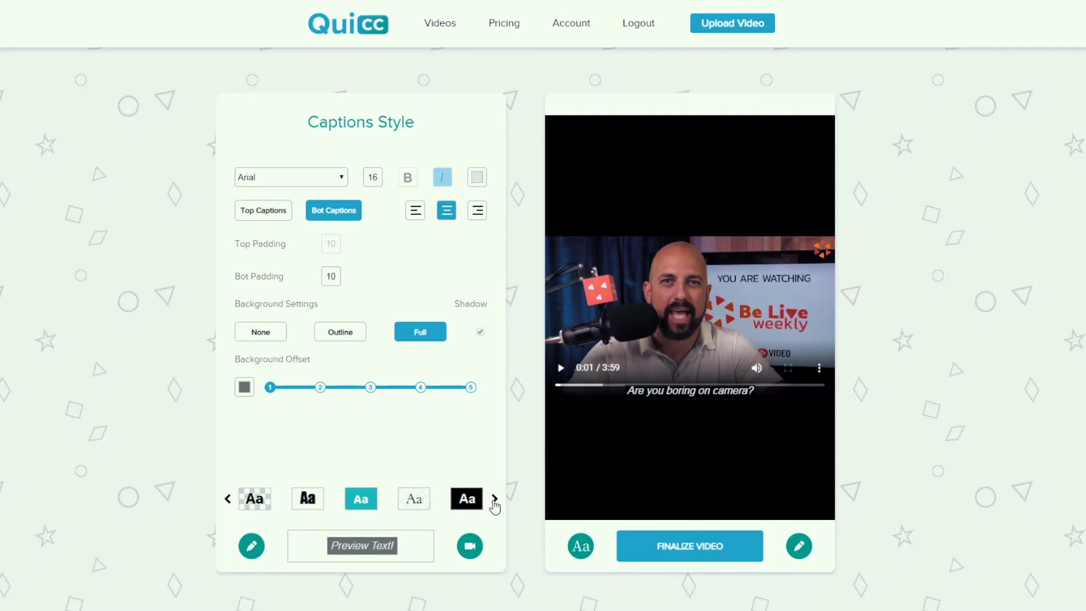
pyautogui.click(495, 501)
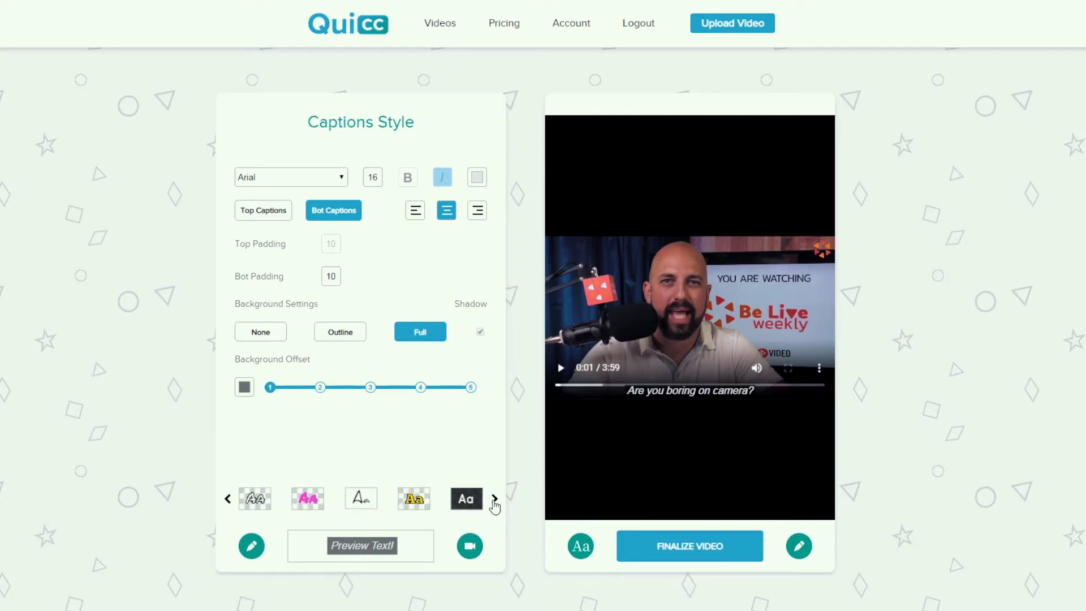
pyautogui.click(494, 501)
pyautogui.click(292, 177)
pyautogui.moveTo(368, 216); pyautogui.dragTo(387, 314)
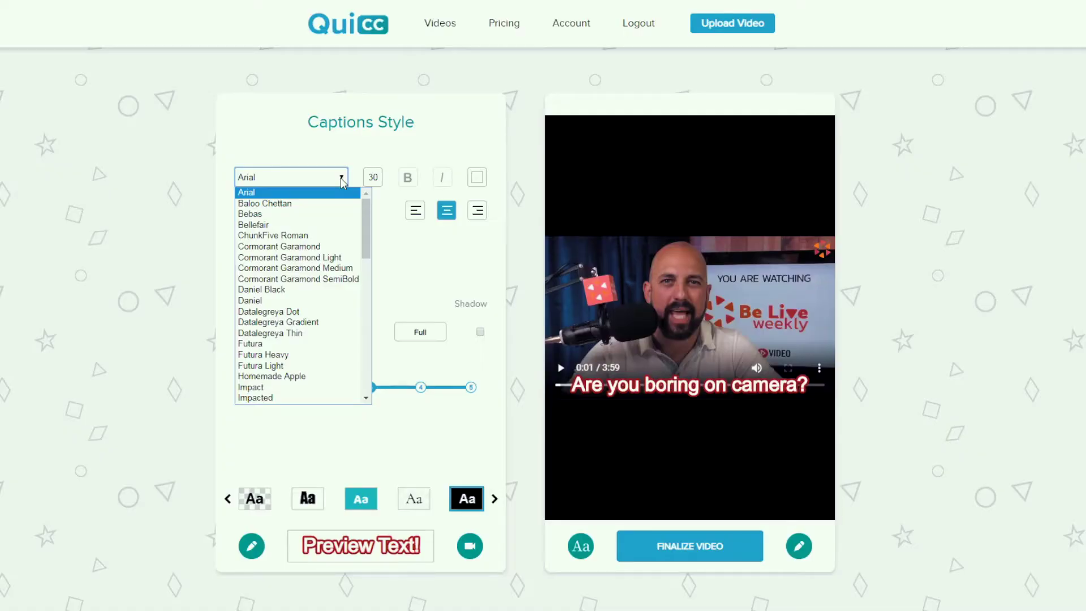
# - Try the Daniel and Playfair Display Black caption fonts, keeping Arial at size 20
pyautogui.click(344, 301)
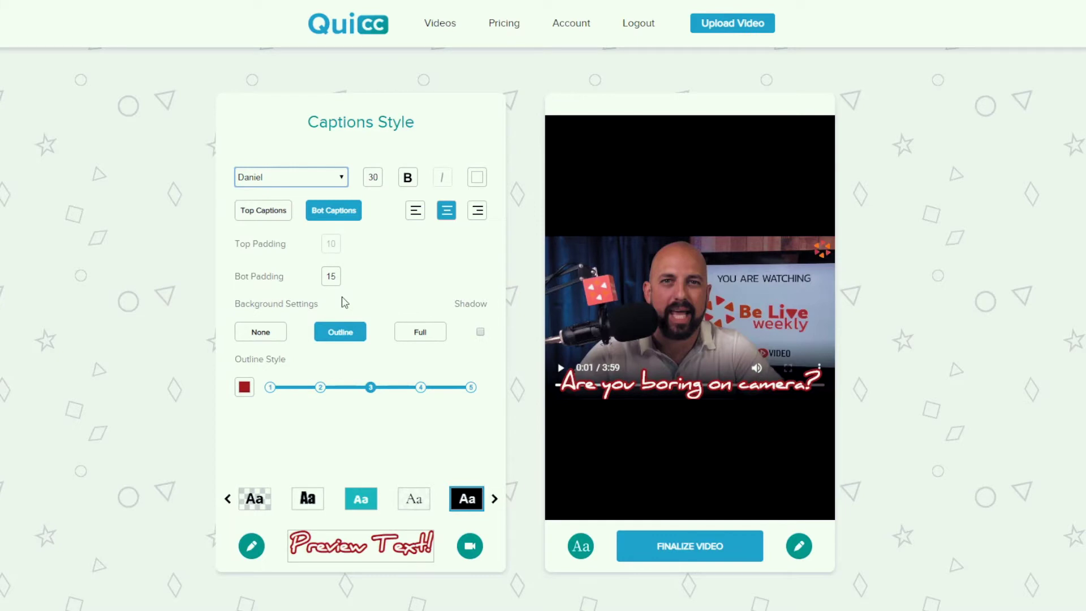
pyautogui.click(341, 178)
pyautogui.moveTo(368, 233); pyautogui.dragTo(368, 323)
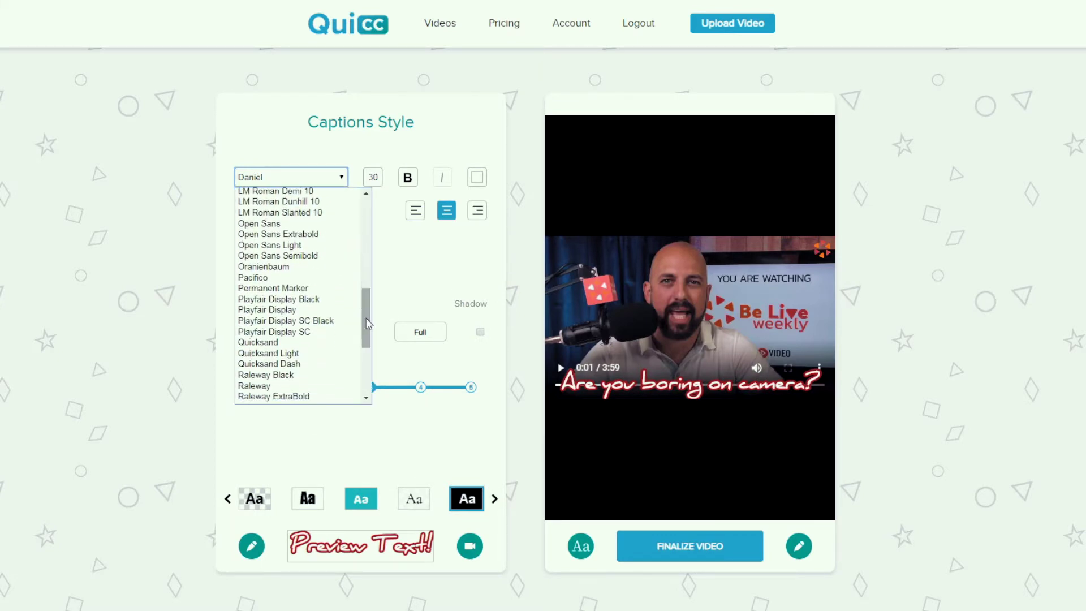
pyautogui.click(342, 300)
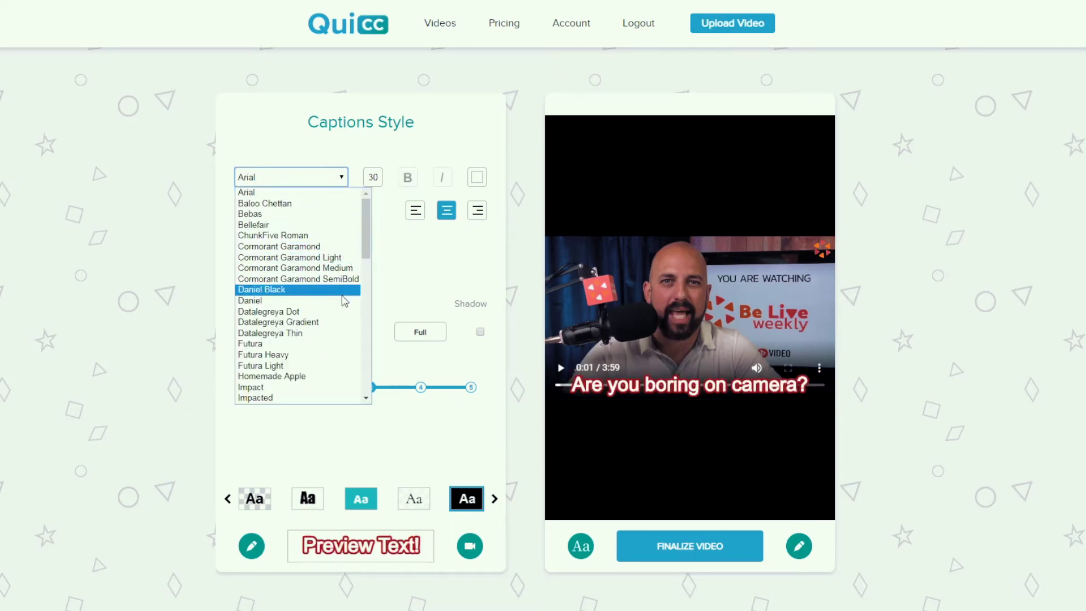
pyautogui.click(344, 300)
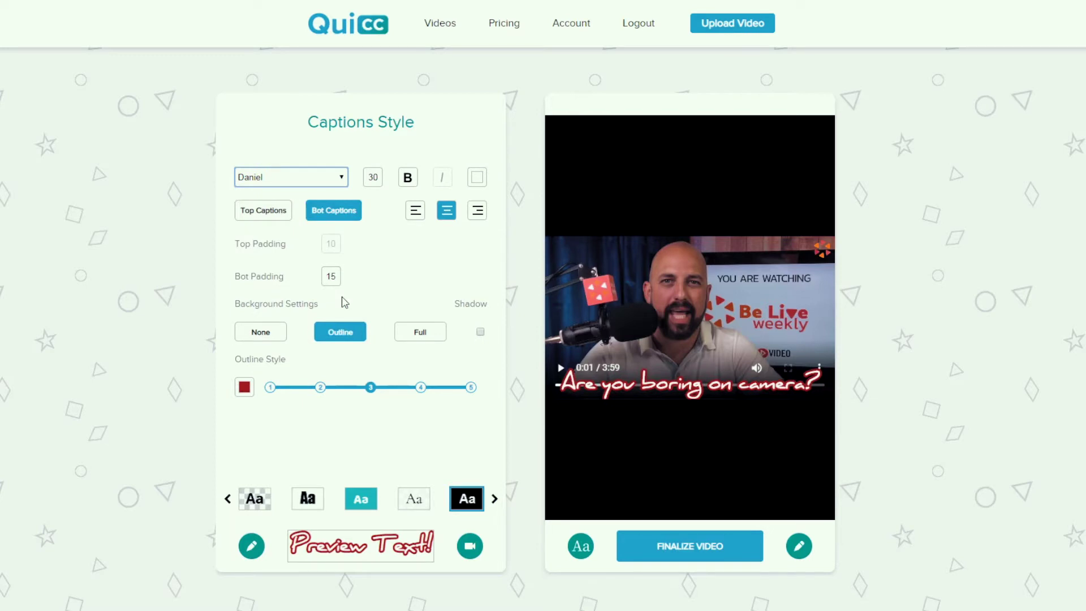
pyautogui.click(341, 181)
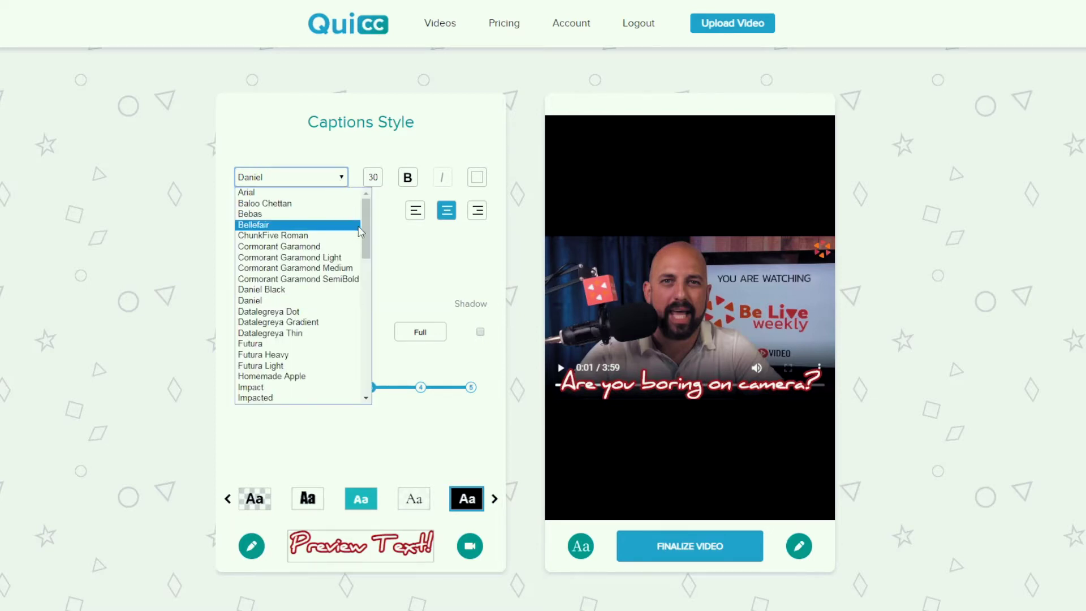
pyautogui.moveTo(367, 234); pyautogui.dragTo(367, 325)
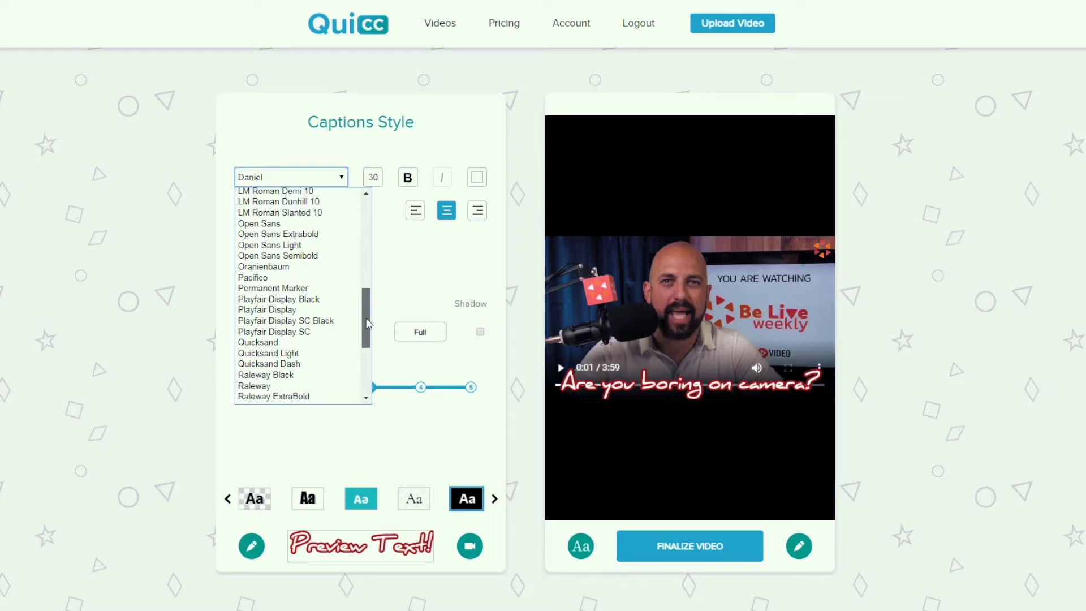
pyautogui.click(341, 299)
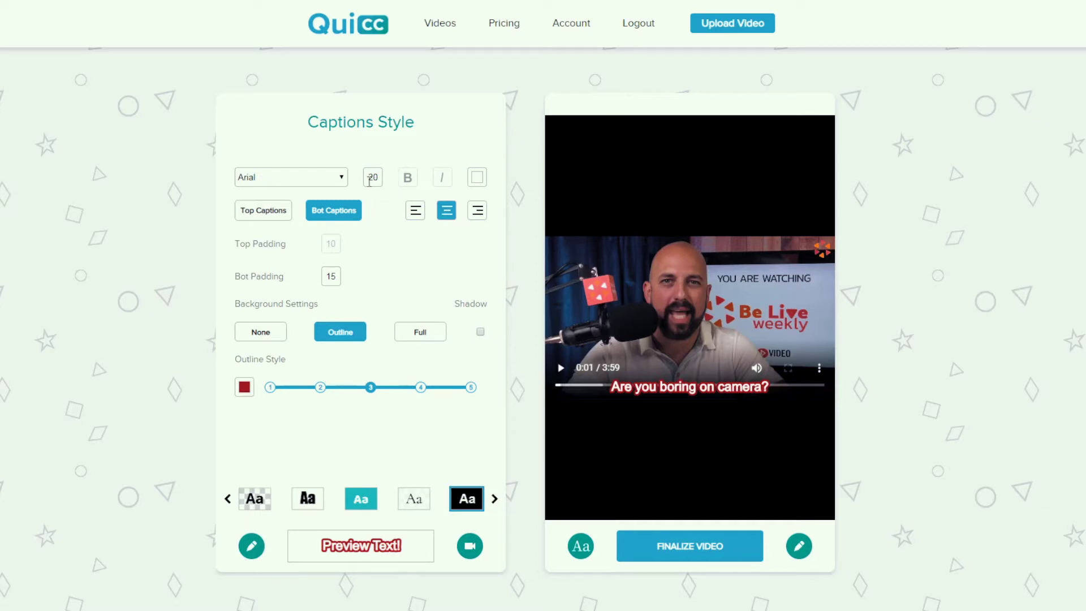
# - Try caption font size 40, then settle on 30
pyautogui.write('4')
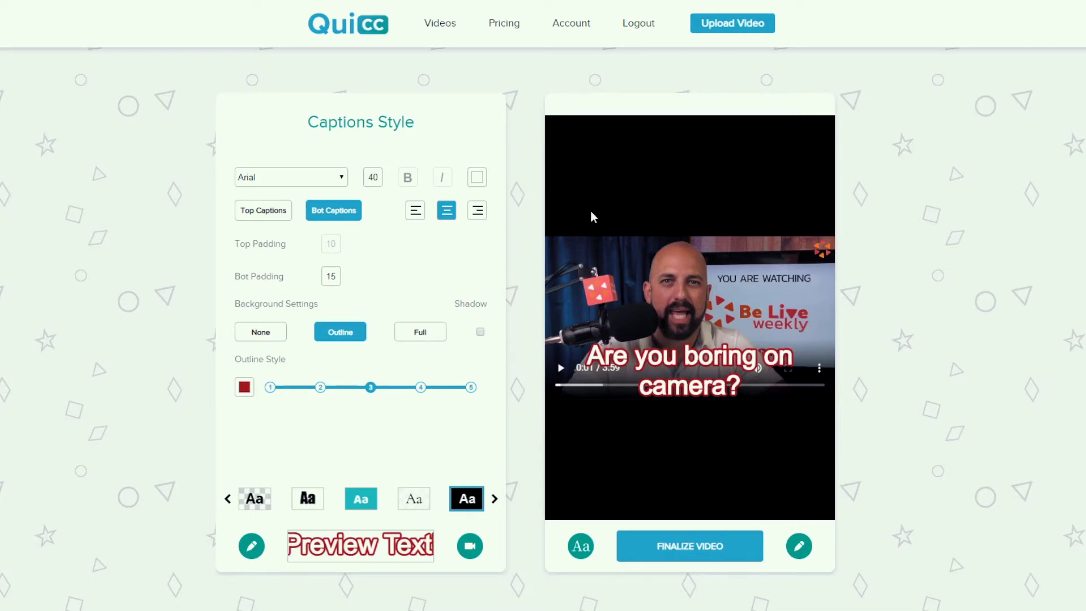
pyautogui.write('3')
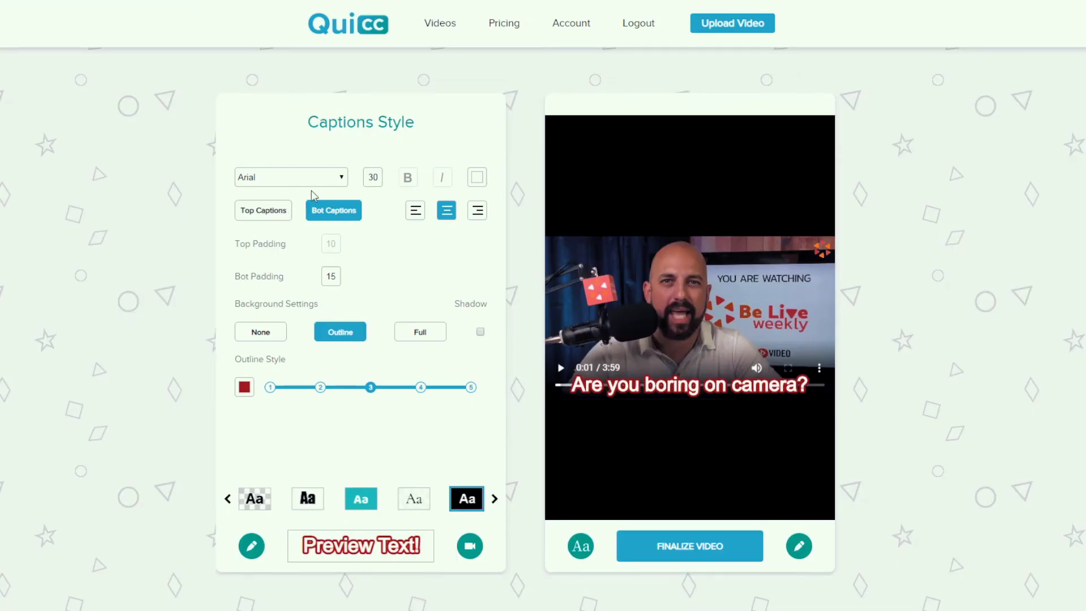
# - Toggle the captions between the top and bottom of the video, ending at the bottom
pyautogui.moveTo(370, 173); pyautogui.dragTo(387, 181)
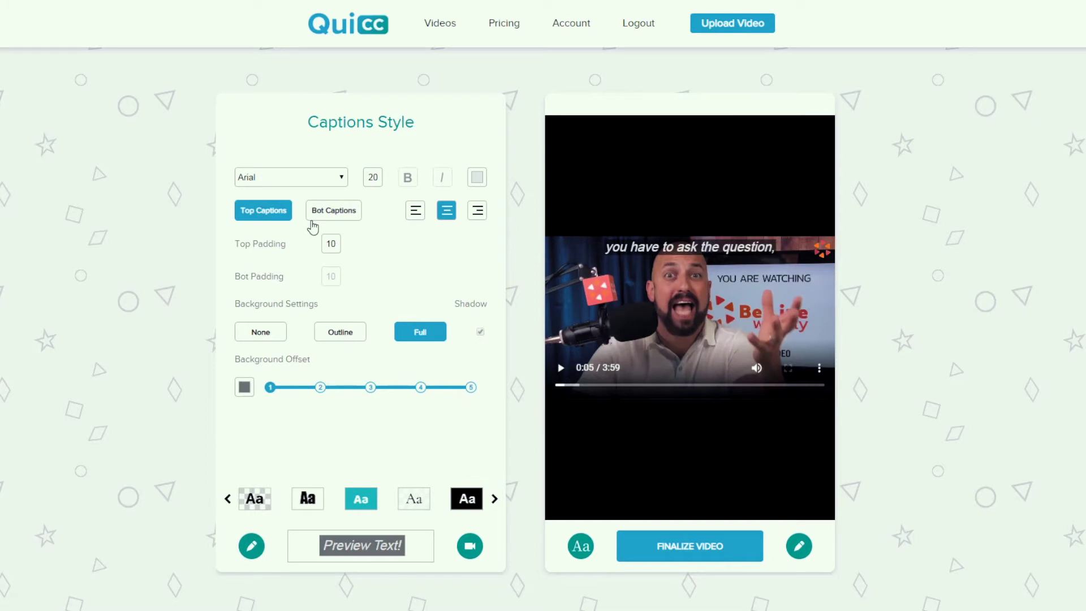
pyautogui.click(320, 217)
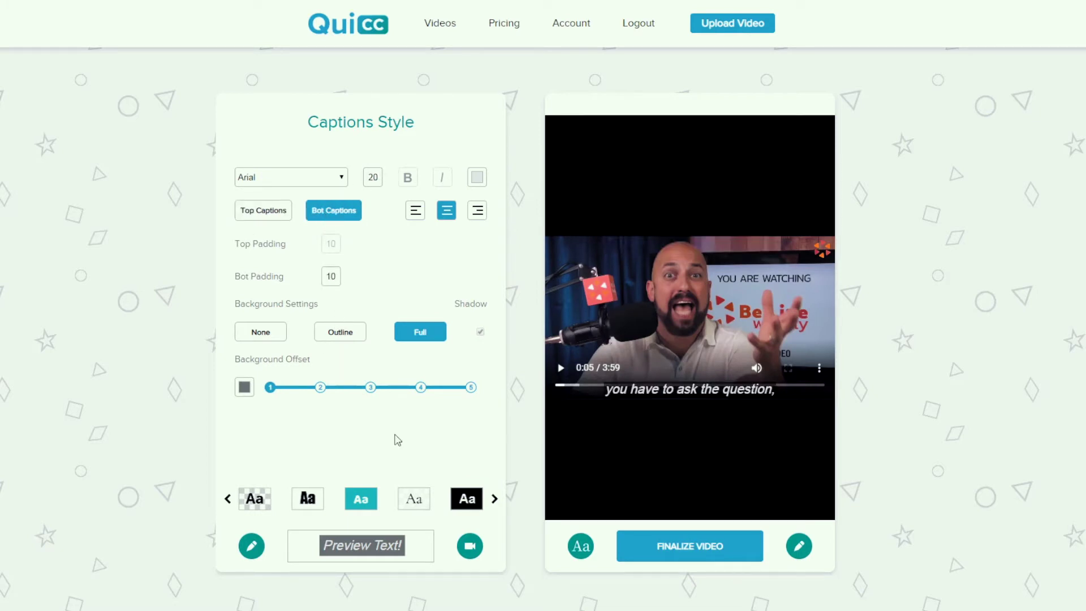
pyautogui.click(263, 210)
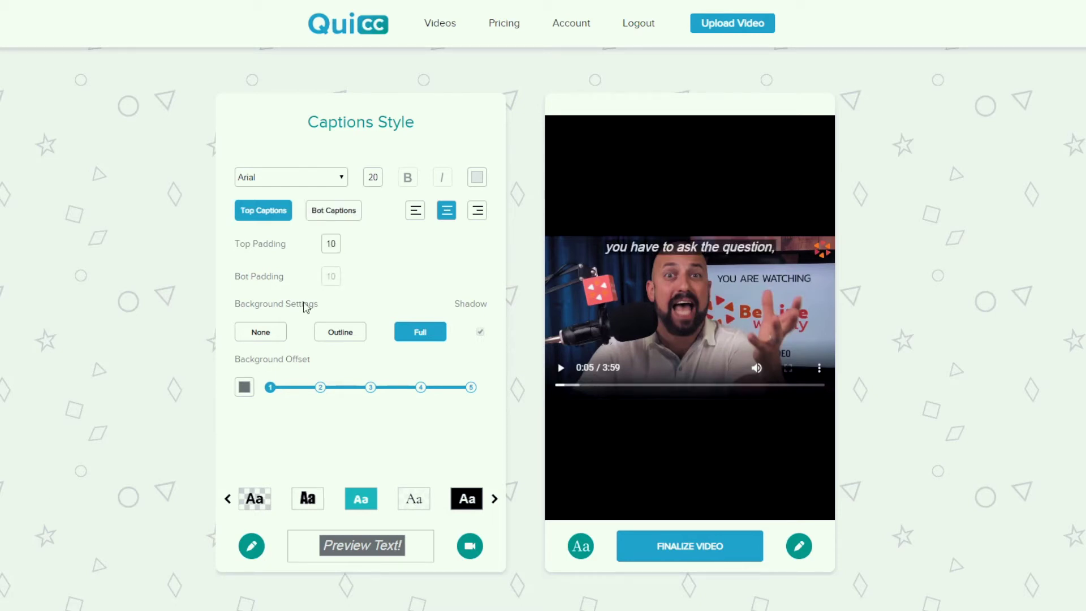
pyautogui.click(352, 213)
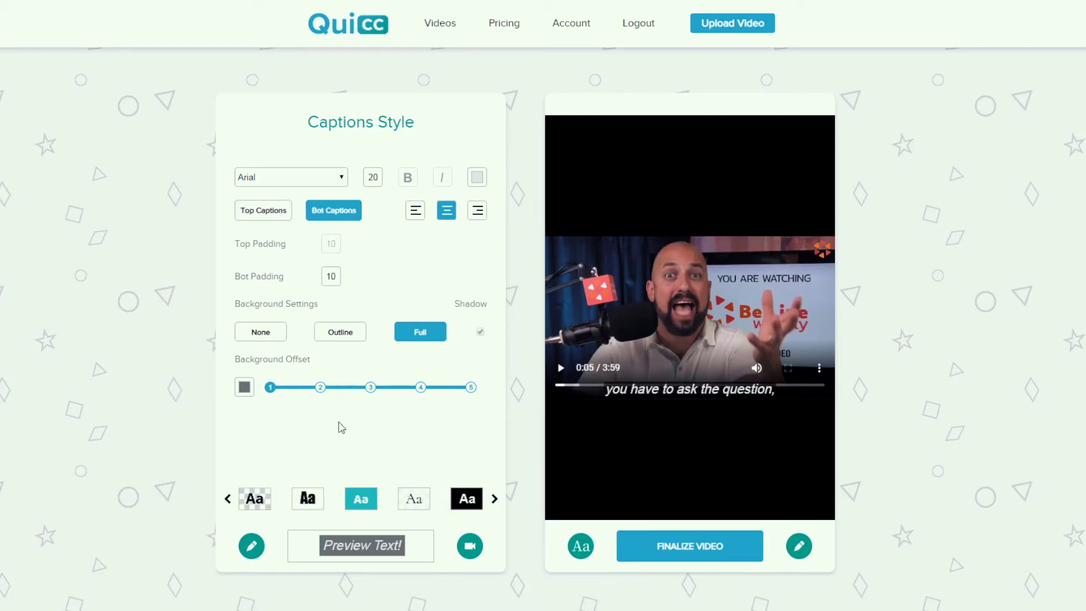
# - Test bottom padding of 15 and 40, then place captions at the top with padding 10
pyautogui.doubleClick(333, 277)
pyautogui.write('15')
pyautogui.moveTo(337, 278); pyautogui.dragTo(306, 283)
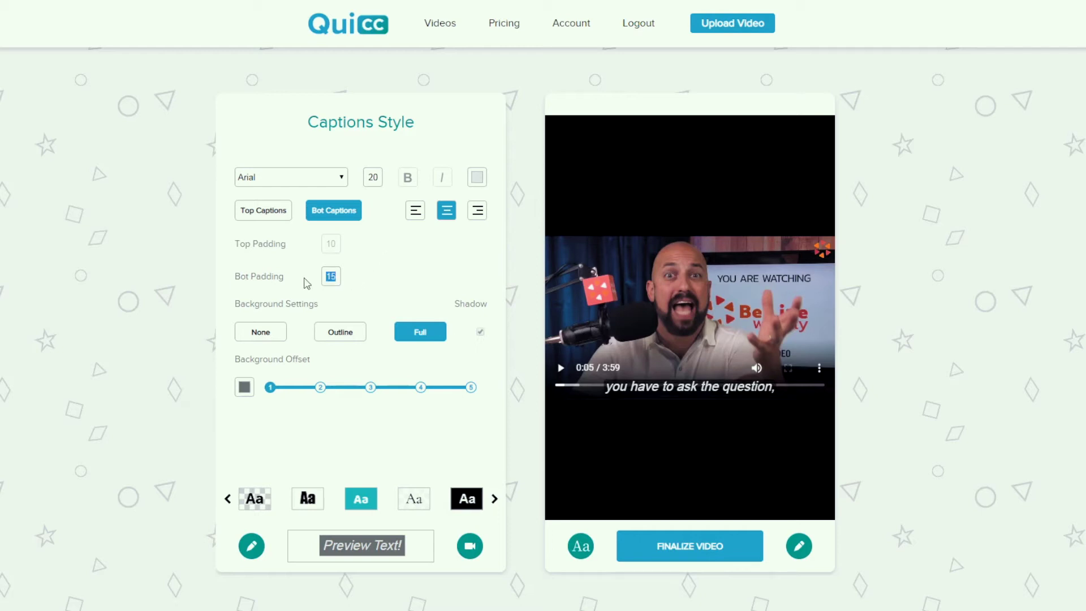
pyautogui.click(422, 276)
pyautogui.moveTo(339, 280); pyautogui.dragTo(316, 287)
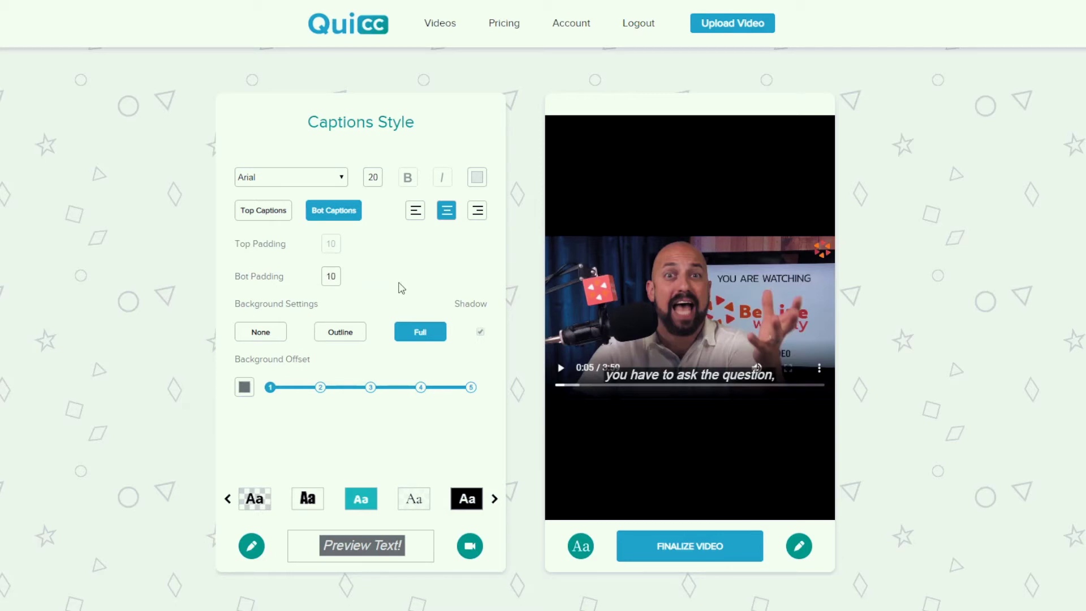
pyautogui.click(372, 177)
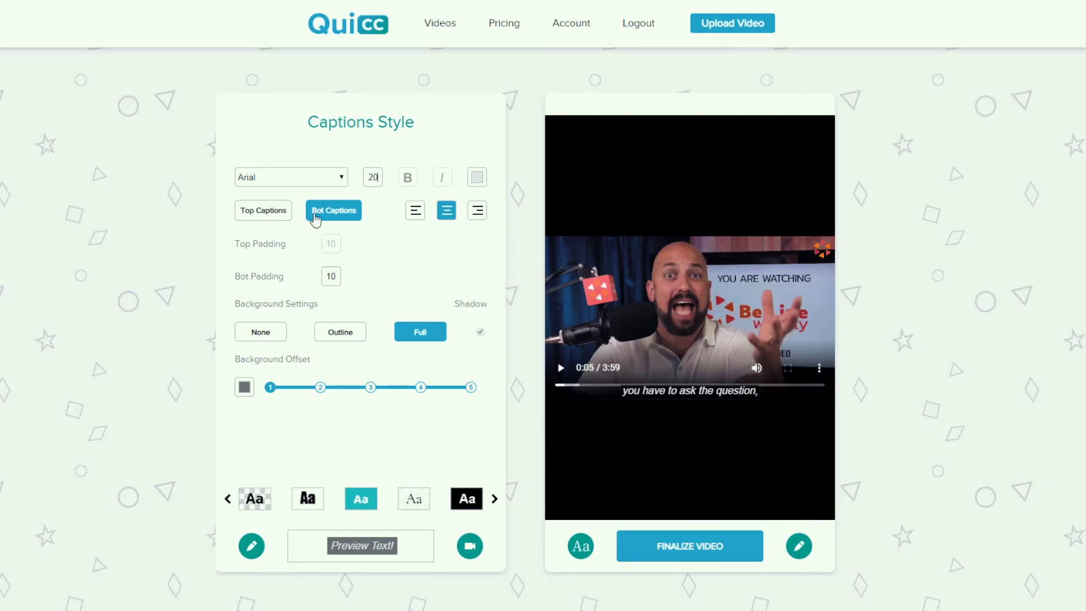
pyautogui.click(266, 215)
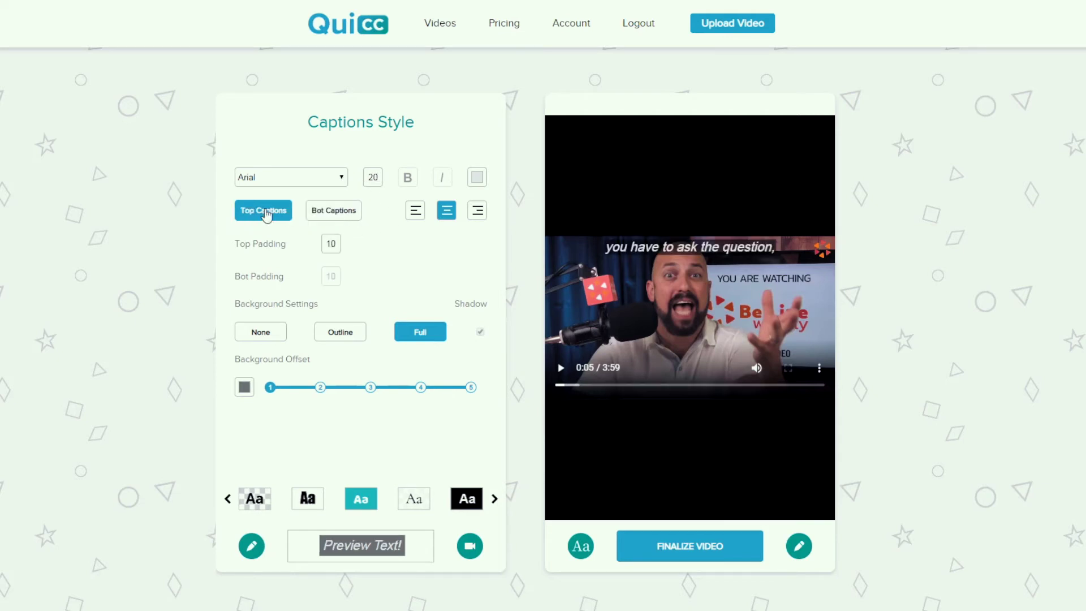
pyautogui.click(321, 219)
# - Move the captions to the bottom and change the font size from 40 to 30
pyautogui.click(352, 216)
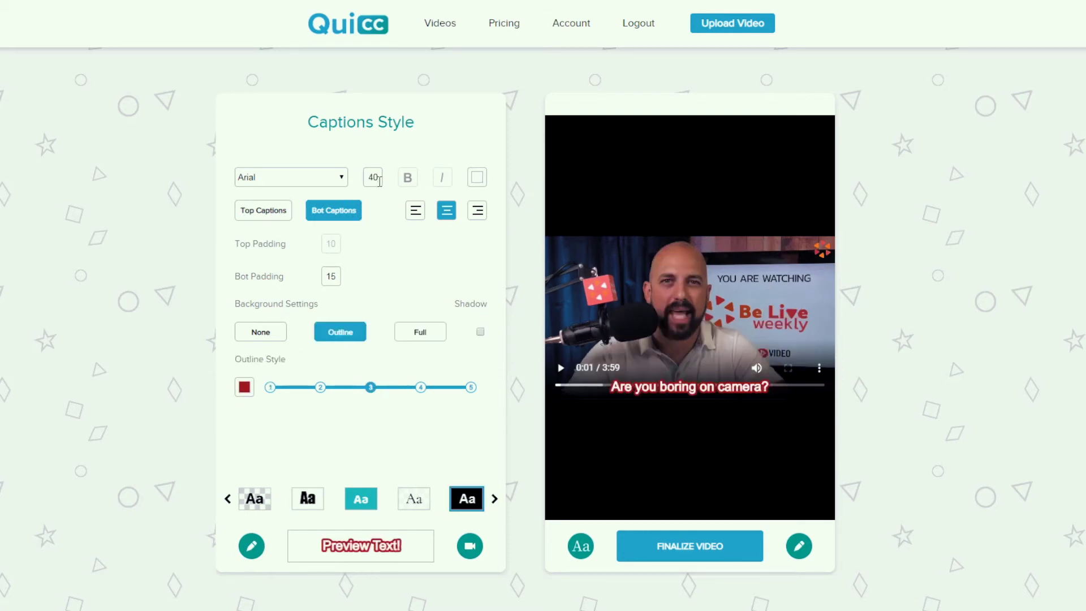
pyautogui.click(390, 267)
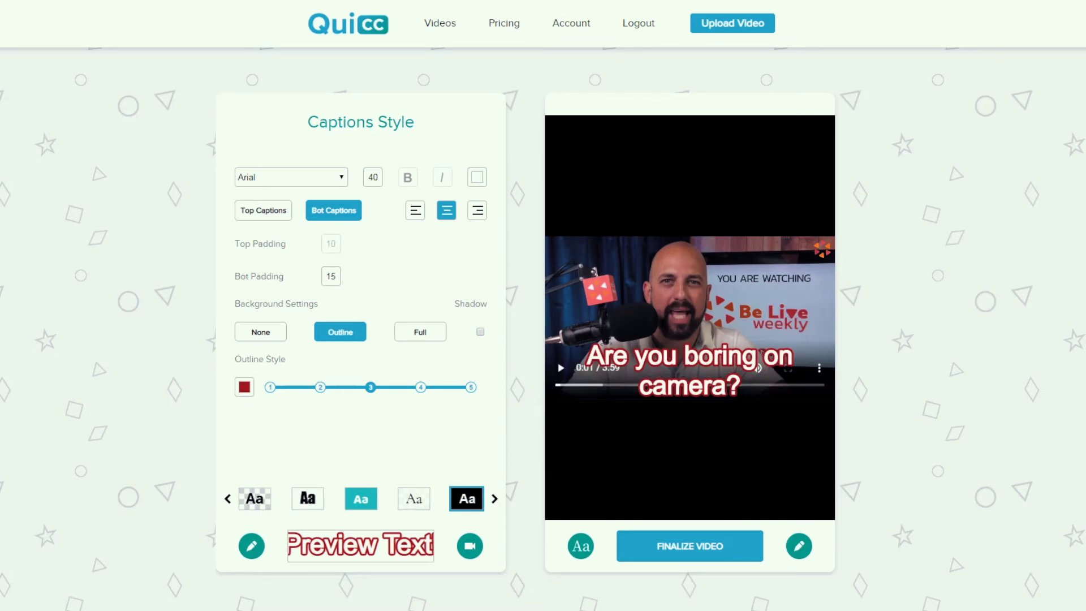
pyautogui.doubleClick(371, 178)
pyautogui.write('30')
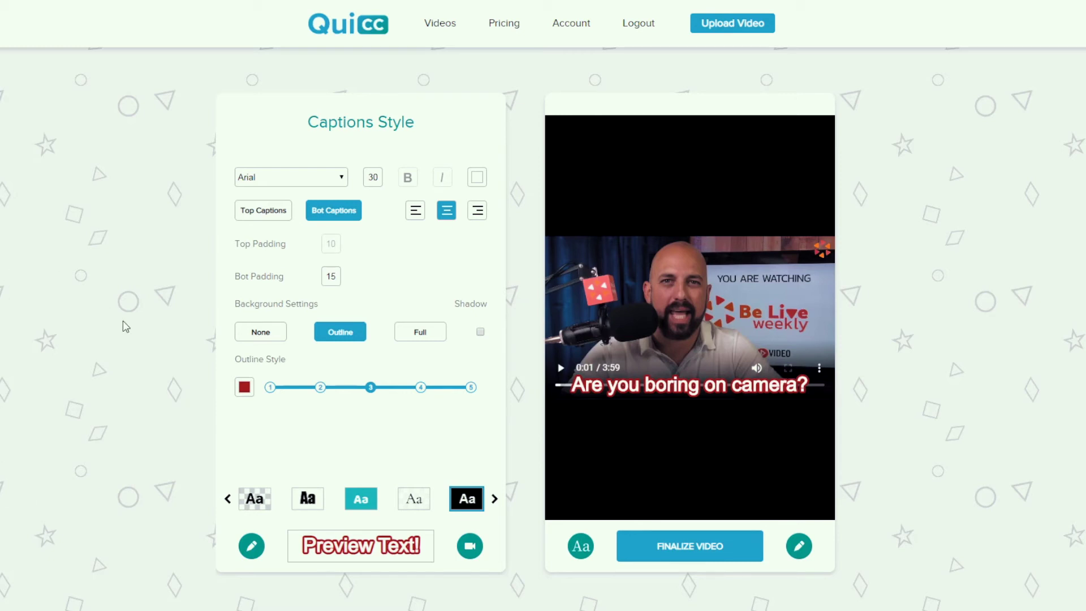
pyautogui.doubleClick(371, 176)
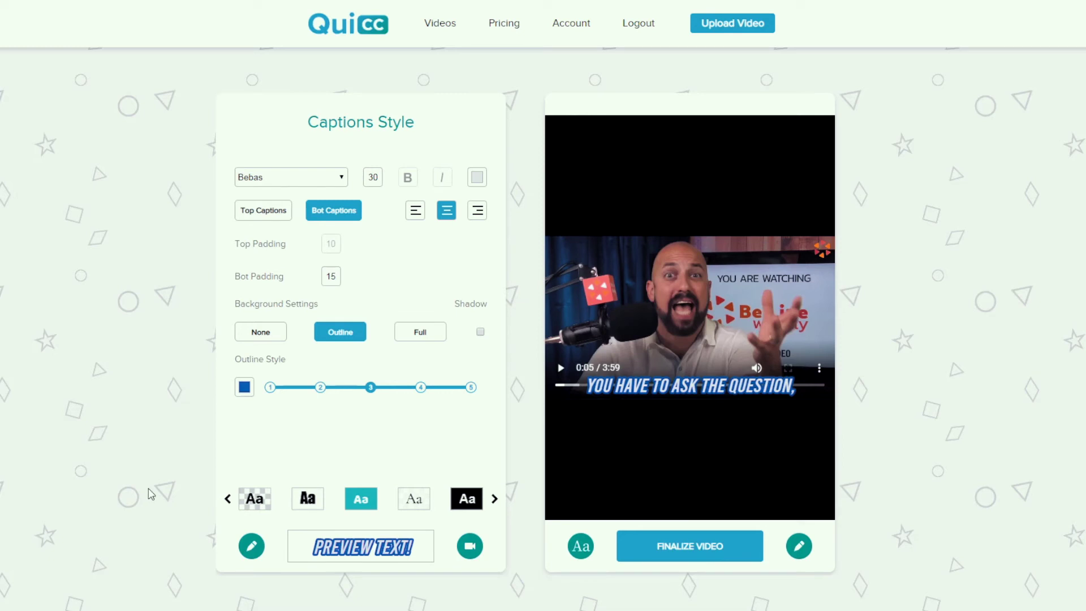